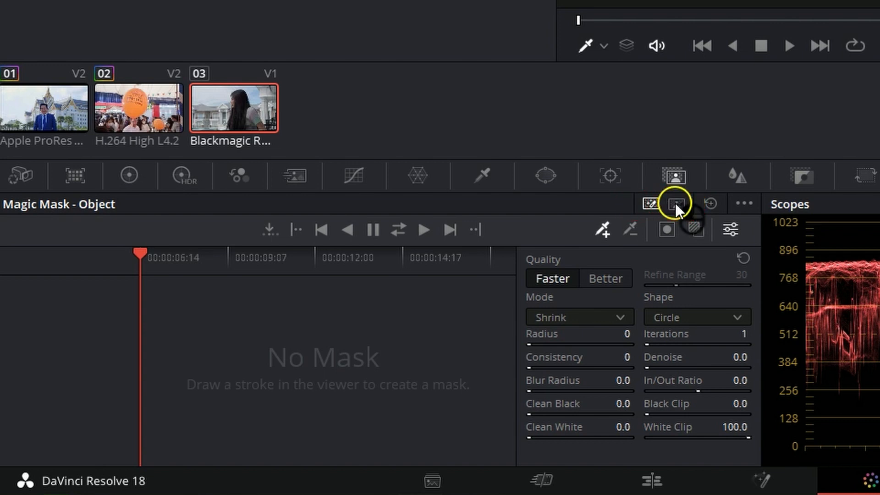
# - Switch the Magic Mask for the Blackmagic RAW clip from Object to Person mode
pyautogui.click(675, 202)
pyautogui.click(651, 202)
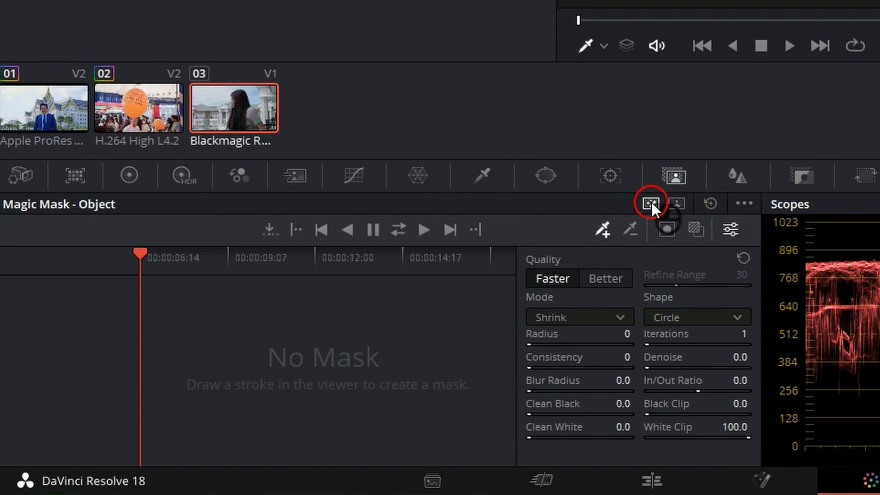
pyautogui.click(680, 203)
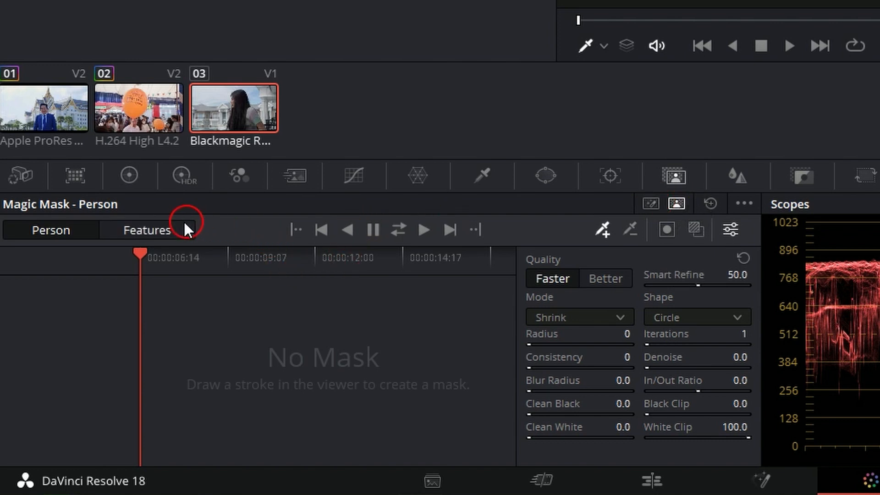
# - Examine the body features available for a person mask, and return to masking the whole person
pyautogui.click(157, 230)
pyautogui.click(159, 229)
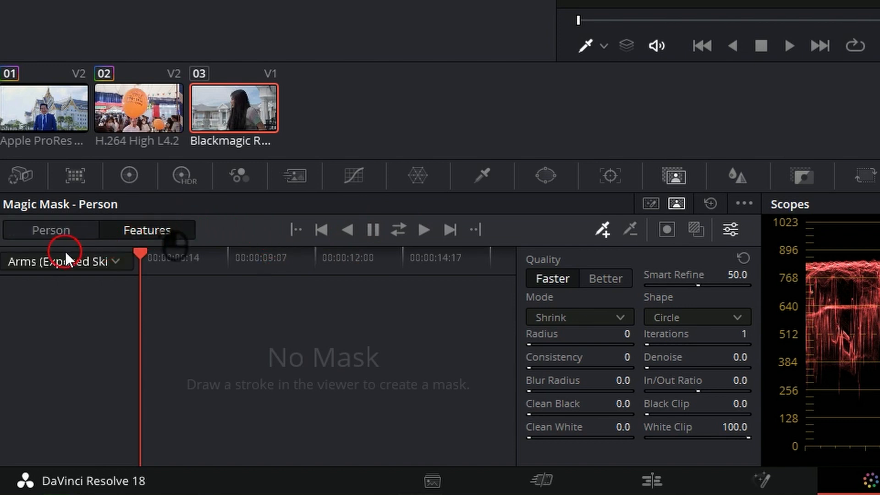
pyautogui.click(62, 260)
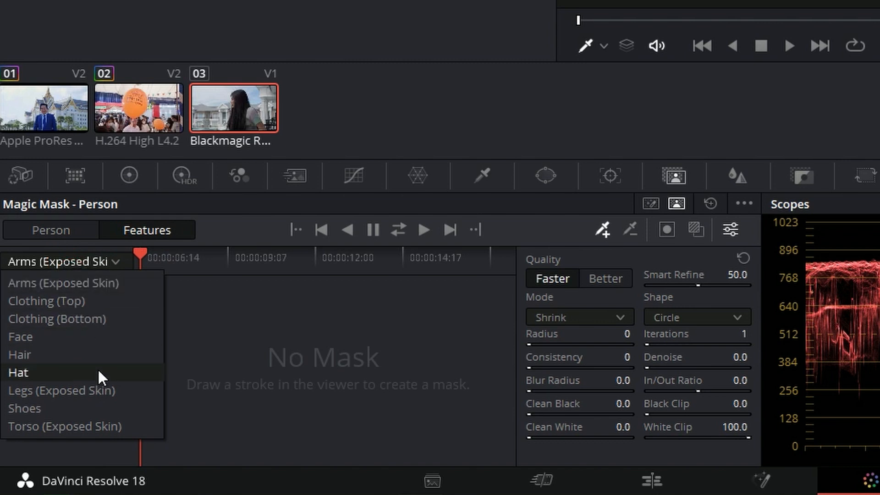
pyautogui.click(183, 273)
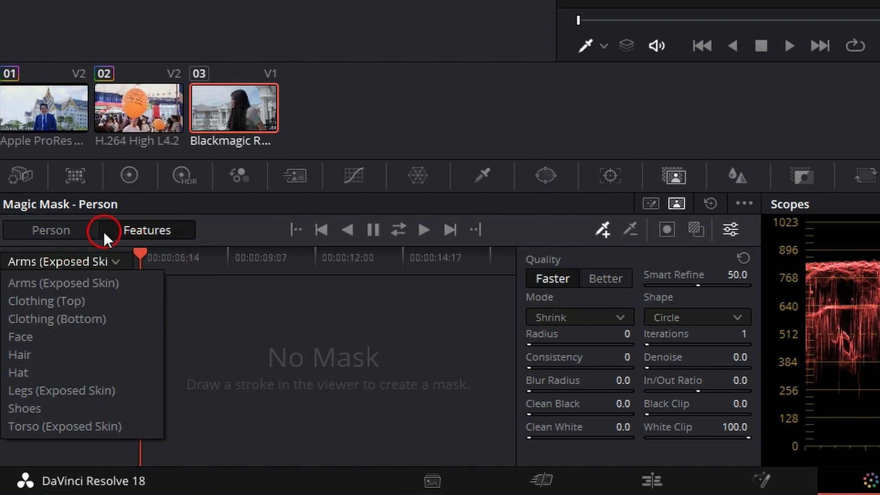
pyautogui.click(84, 231)
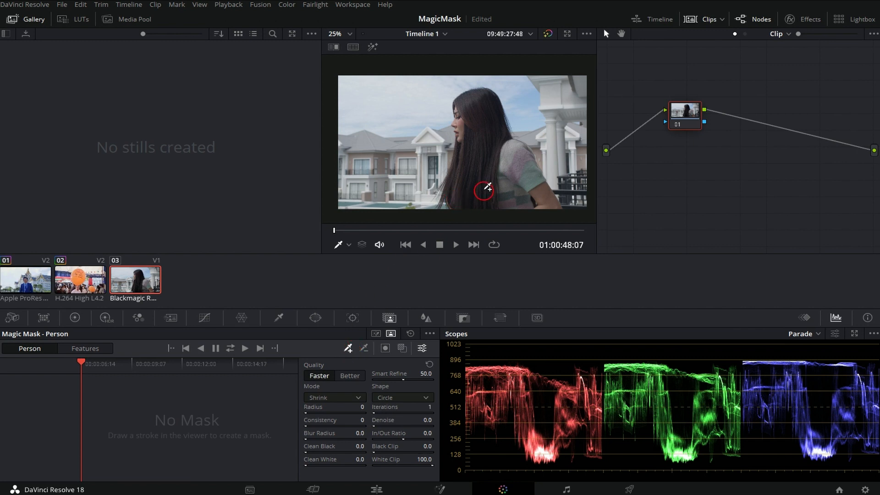
# - Draw a mask stroke along the woman's hair and back and show the mask overlay
pyautogui.moveTo(512, 197); pyautogui.dragTo(489, 144)
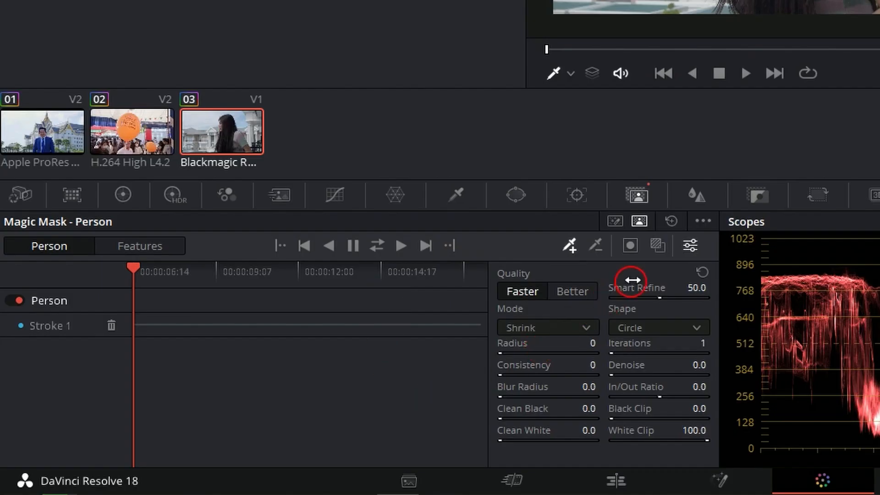
pyautogui.click(402, 349)
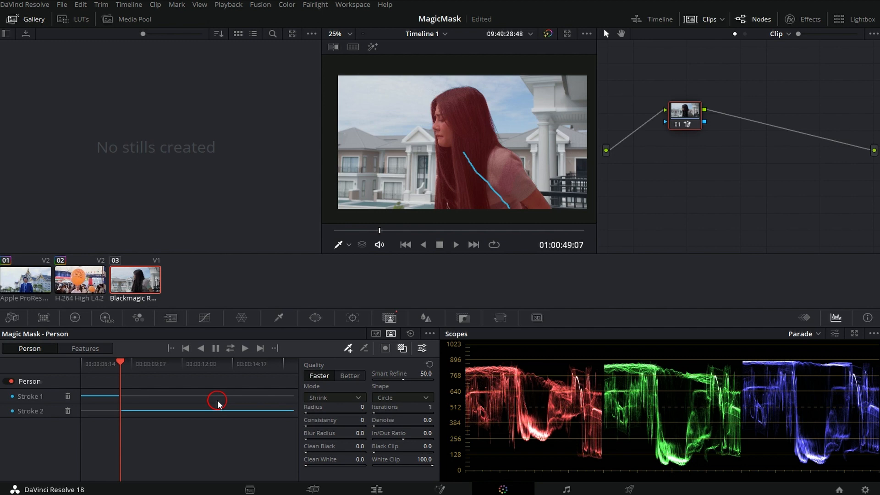
# - Add an alpha output to the node graph and connect node 01's alpha output to it
pyautogui.rightClick(720, 182)
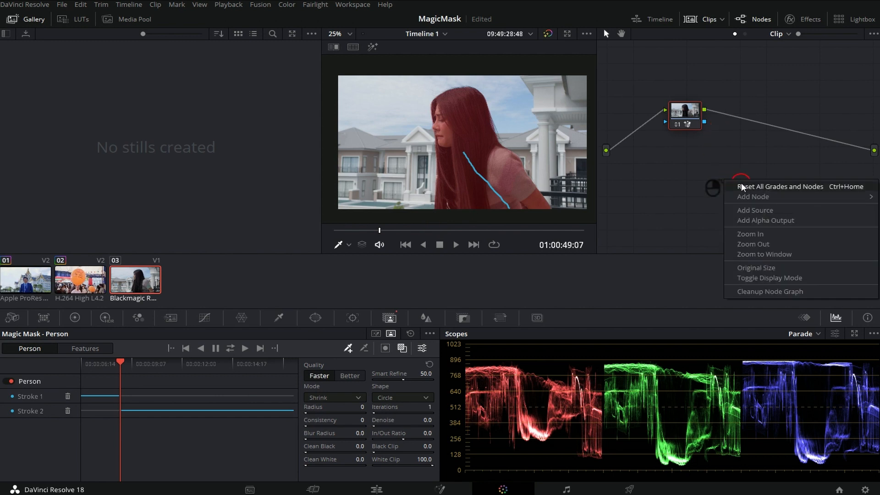
pyautogui.click(763, 220)
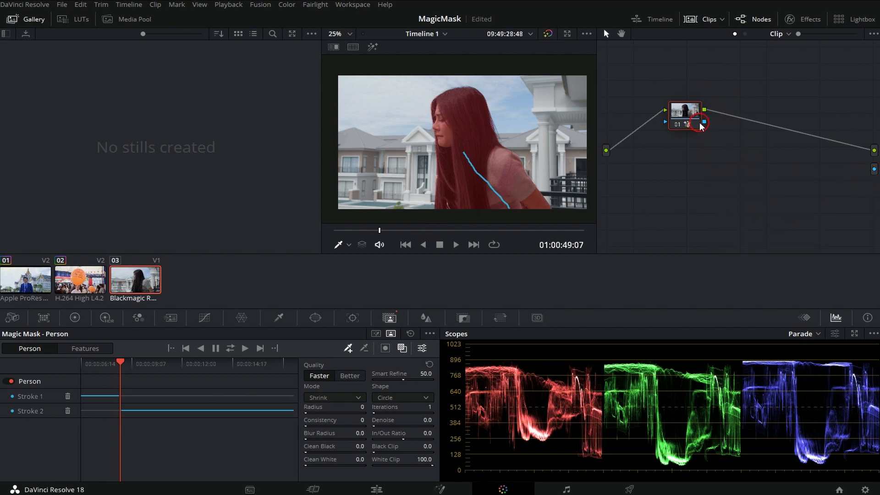
pyautogui.moveTo(705, 123); pyautogui.dragTo(873, 169)
# - On the Edit page, move the masked clip to Video 2 and place studio background video.mp4 beneath it on Video 1
pyautogui.click(376, 489)
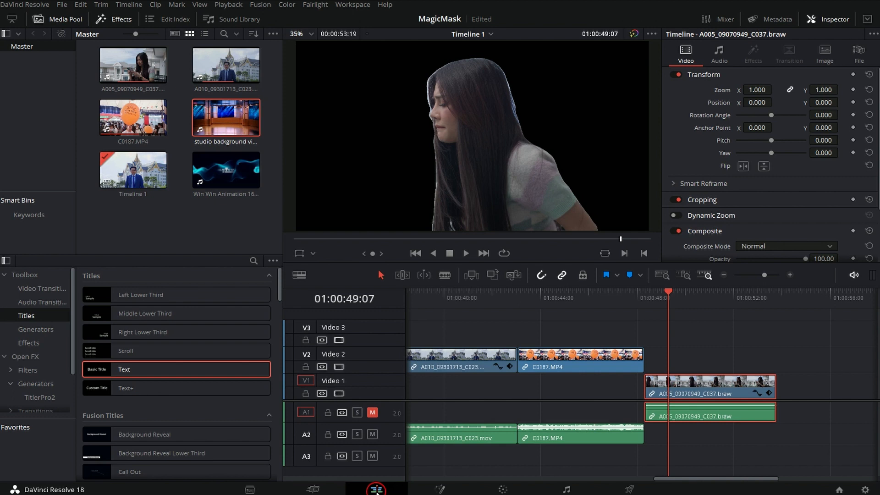
pyautogui.moveTo(693, 391); pyautogui.dragTo(693, 357)
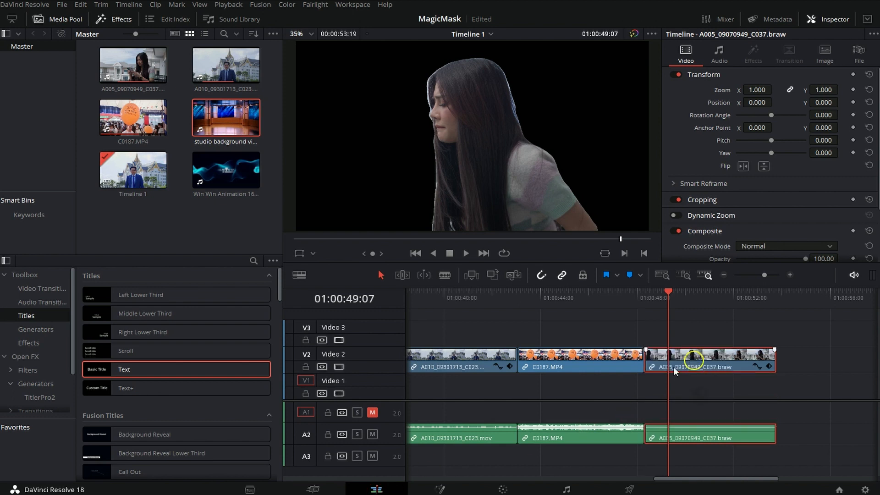
pyautogui.moveTo(211, 125); pyautogui.dragTo(632, 398)
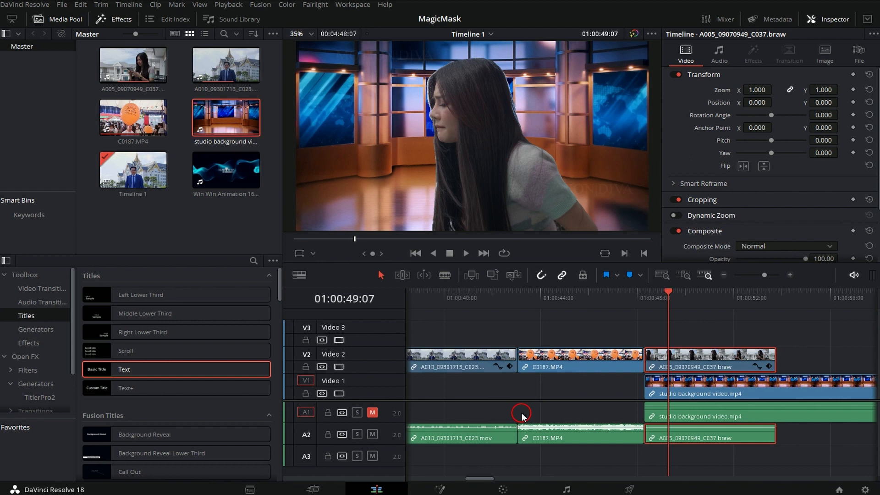
# - Delete studio background video.mp4 from Video 1
pyautogui.click(679, 393)
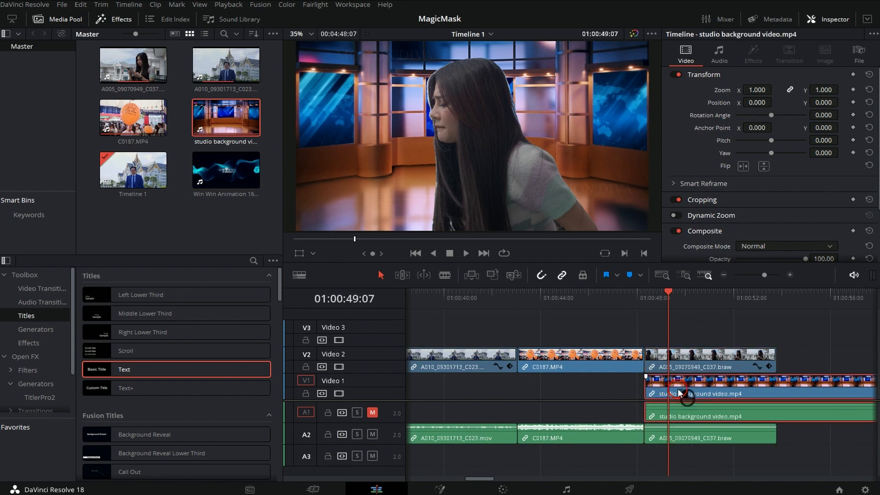
pyautogui.press('Delete')
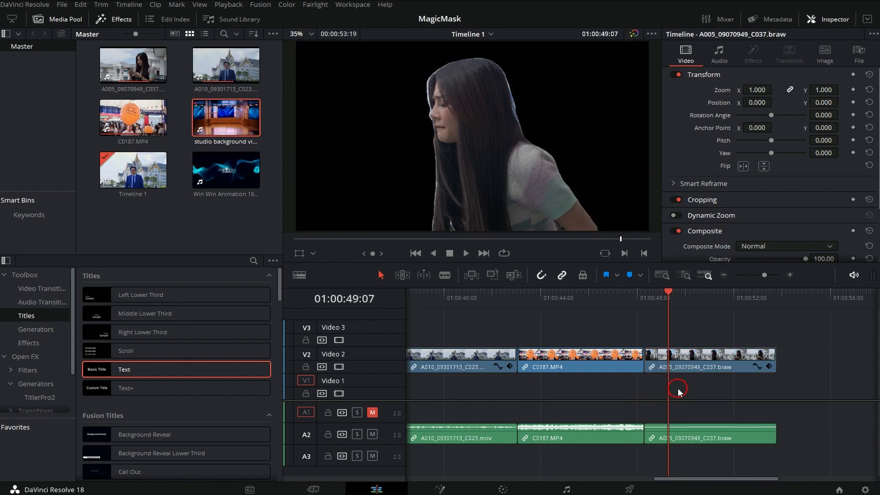
# - Move the masked clip up to Video 3 and place a copy of it at the same time on Video 1, saving the project
pyautogui.click(672, 365)
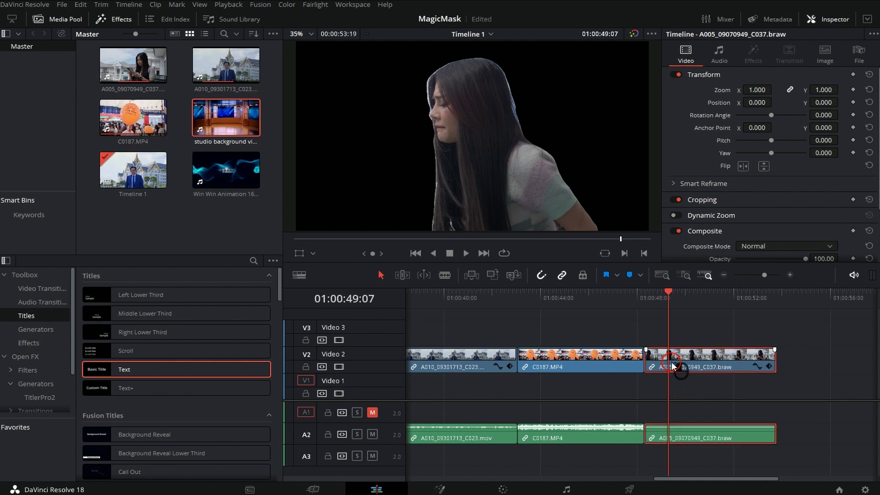
pyautogui.moveTo(671, 352); pyautogui.dragTo(672, 344)
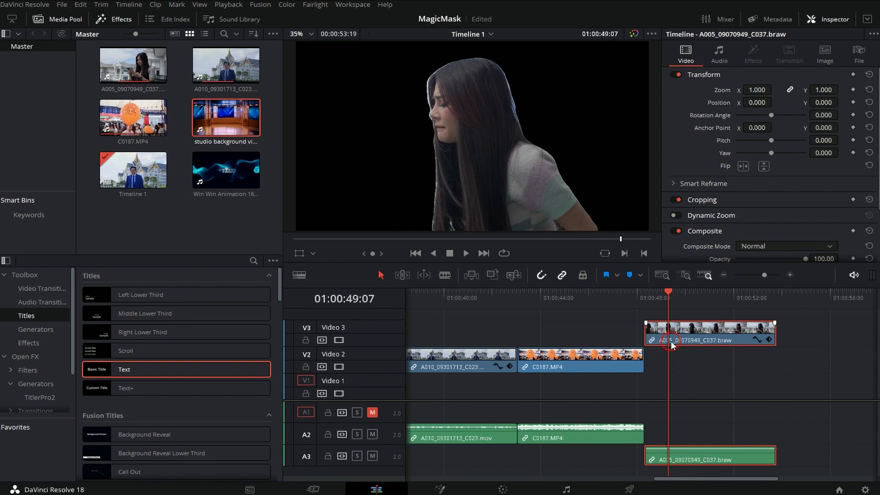
pyautogui.hotkey('ctrl', 's')
pyautogui.moveTo(665, 343); pyautogui.dragTo(666, 384)
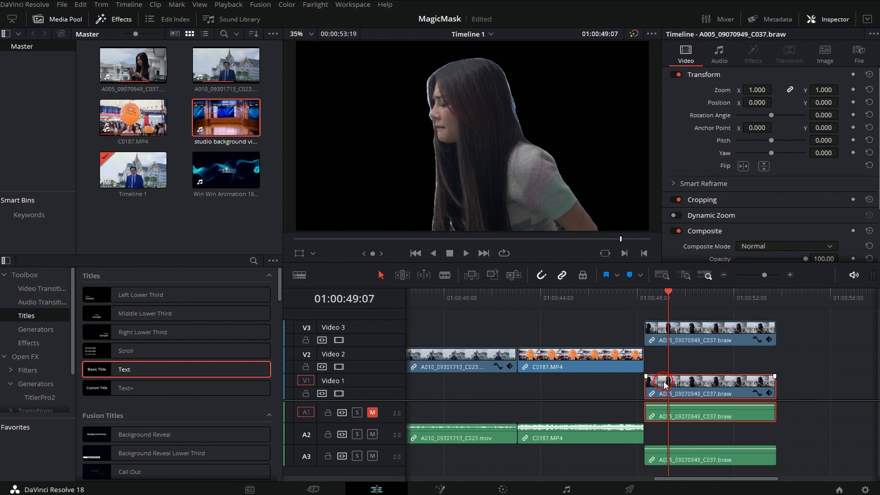
pyautogui.hotkey('ctrl', 's')
# - On the Color page, reset the node grade of the Video 1 copy to remove its Magic Mask
pyautogui.click(501, 489)
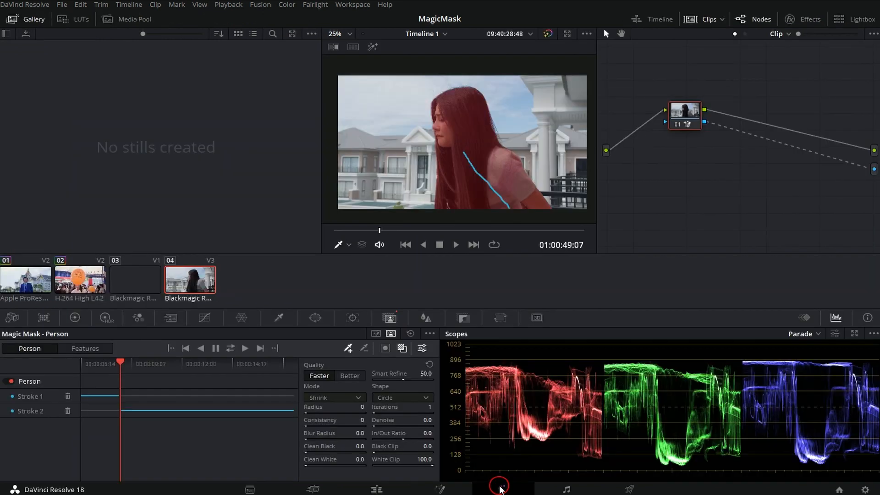
pyautogui.click(205, 319)
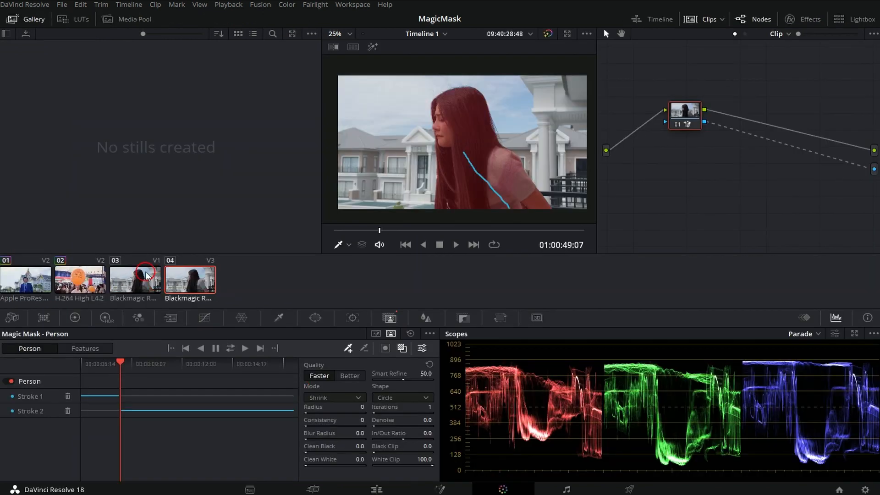
pyautogui.click(143, 286)
pyautogui.click(143, 287)
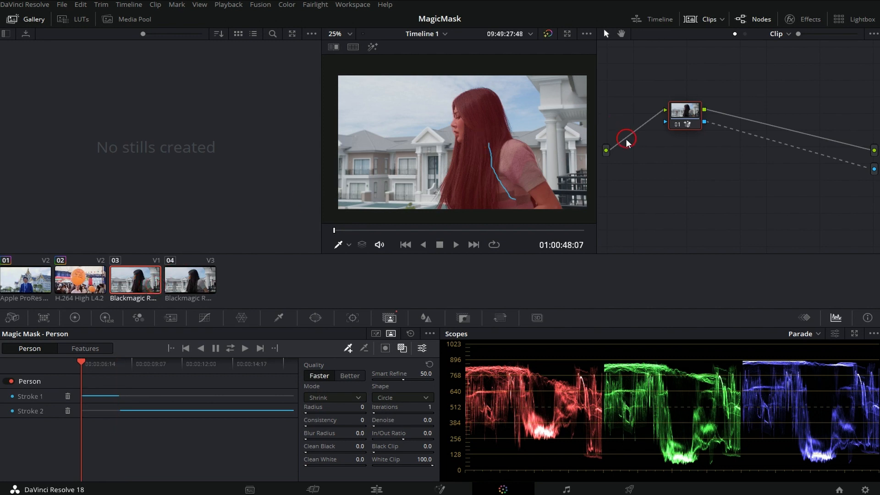
pyautogui.rightClick(682, 118)
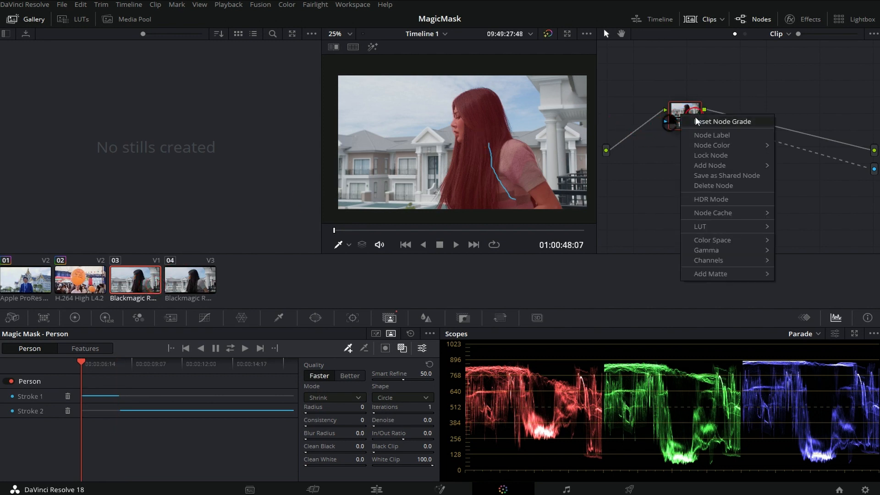
pyautogui.click(705, 121)
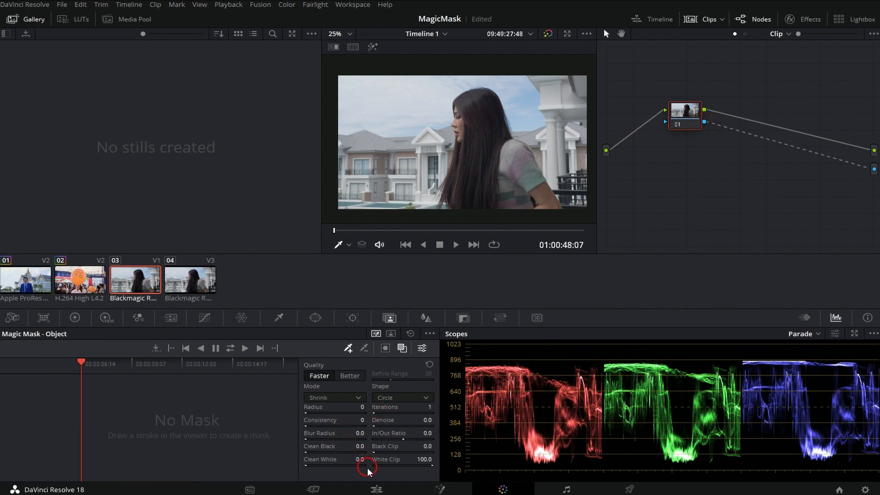
# - On the Edit page, add a Text title on Video 2 between the two woman clips, spanning their full length
pyautogui.click(379, 489)
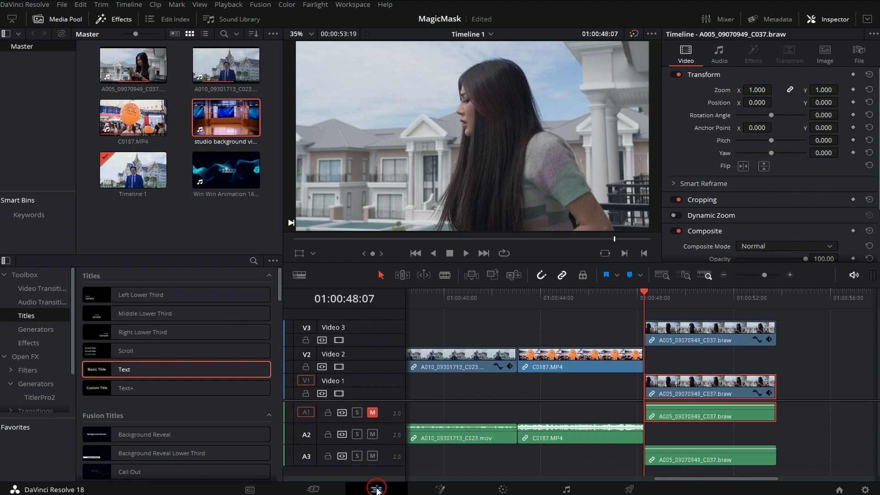
pyautogui.moveTo(155, 381); pyautogui.dragTo(650, 359)
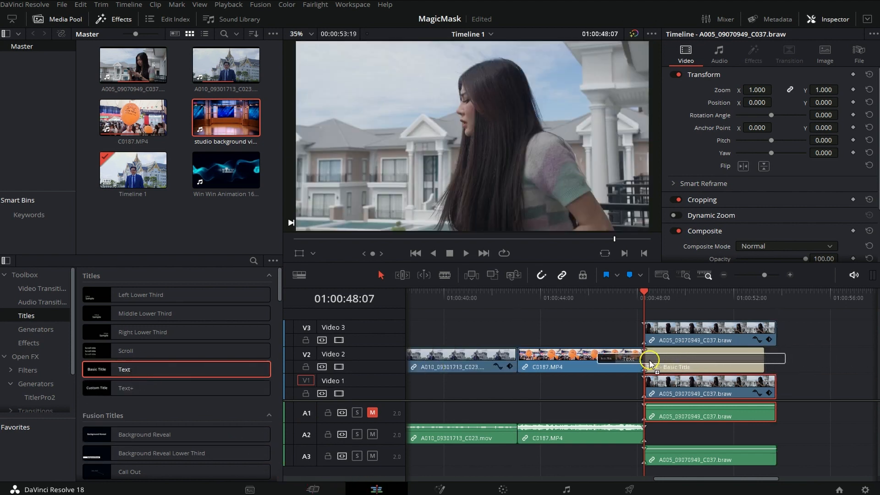
pyautogui.click(661, 356)
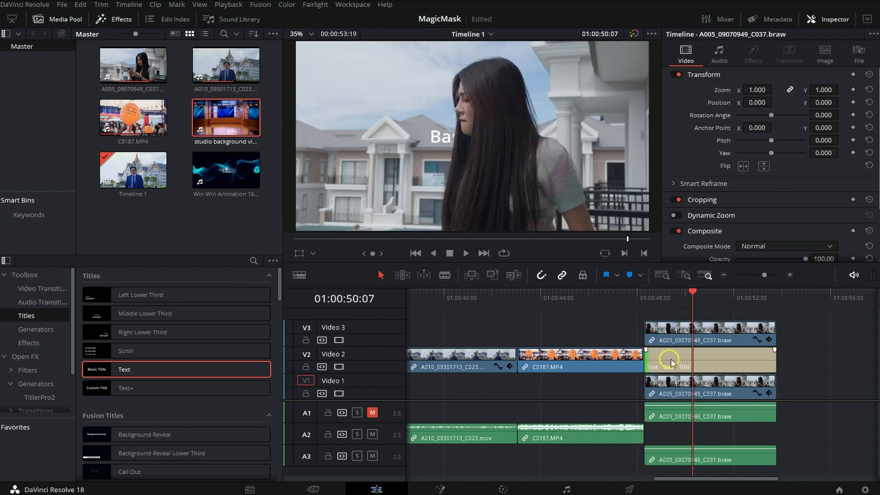
# - Change the title text to "KENOIR Laundry" with a size of 167, and save the project
pyautogui.click(683, 360)
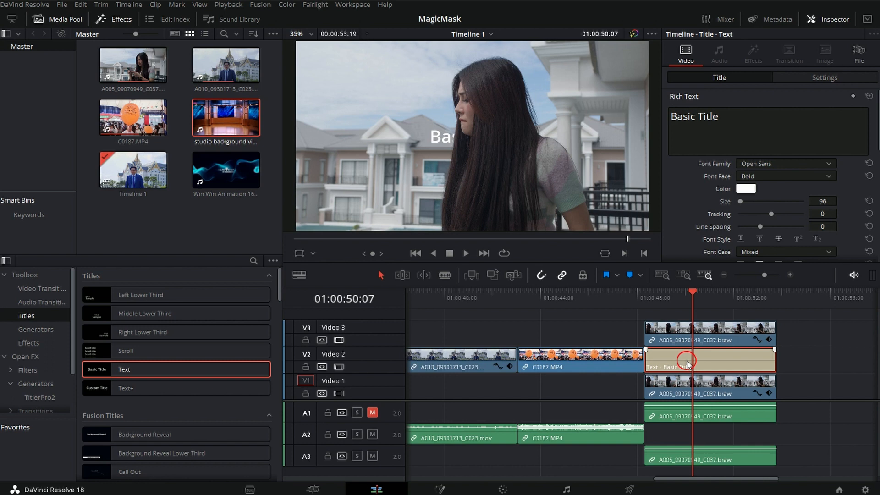
pyautogui.moveTo(723, 115); pyautogui.dragTo(670, 116)
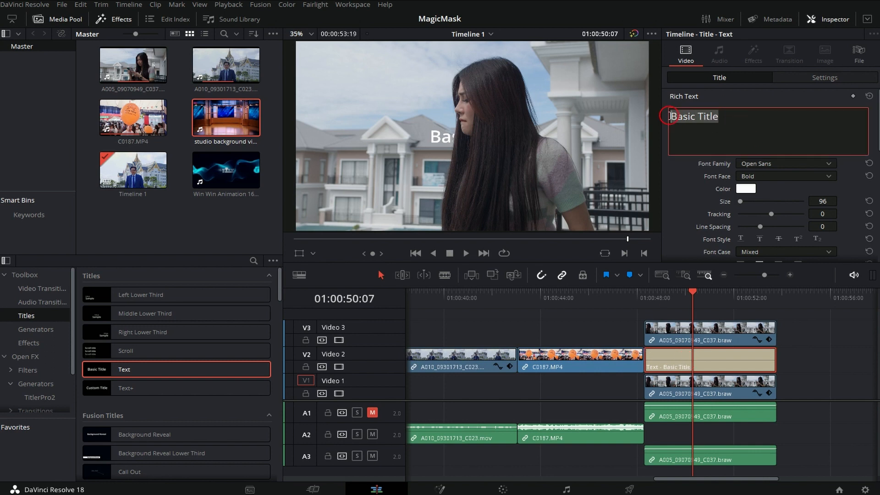
pyautogui.write('KENOIR Laundry')
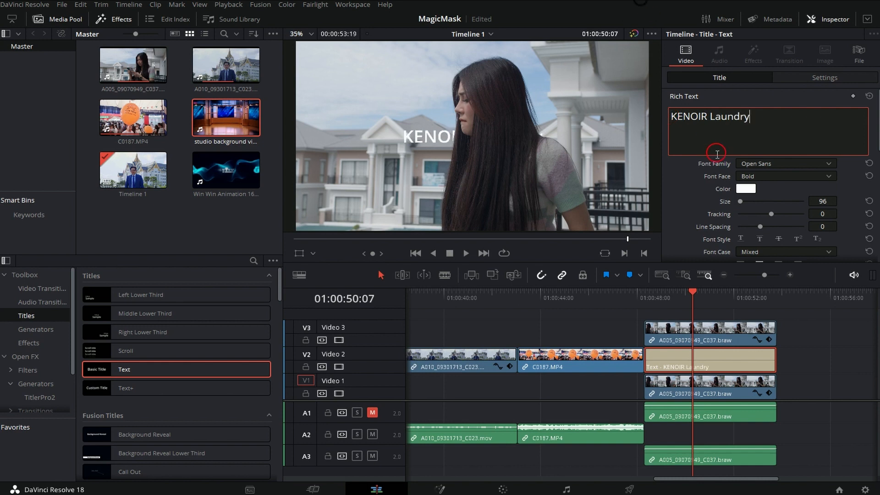
pyautogui.moveTo(740, 202); pyautogui.dragTo(742, 203)
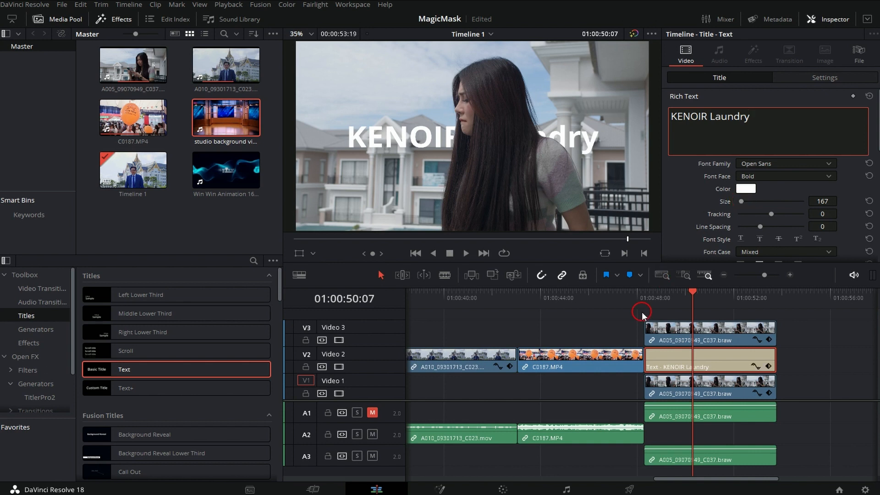
pyautogui.hotkey('ctrl', 's')
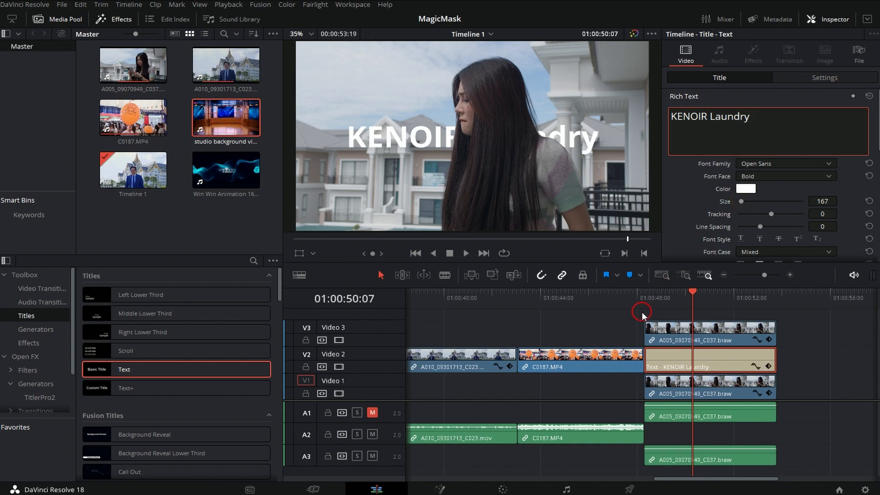